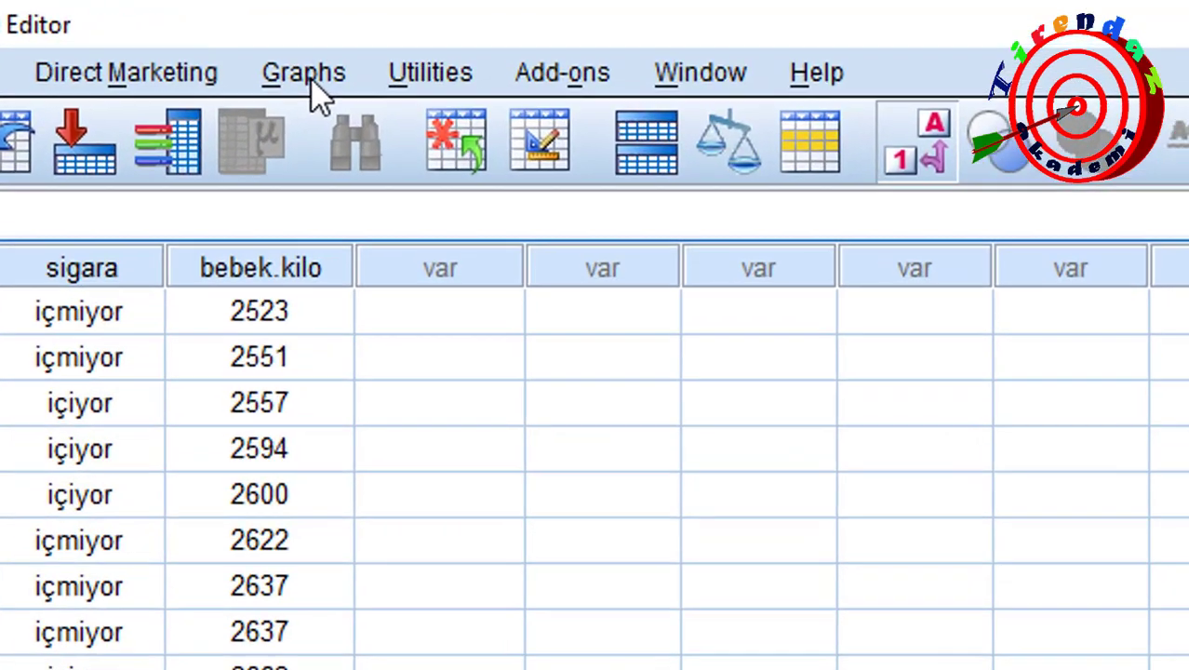
Start a new chart in Chart Builder using the simple histogram from the Histogram gallery
click(391, 30)
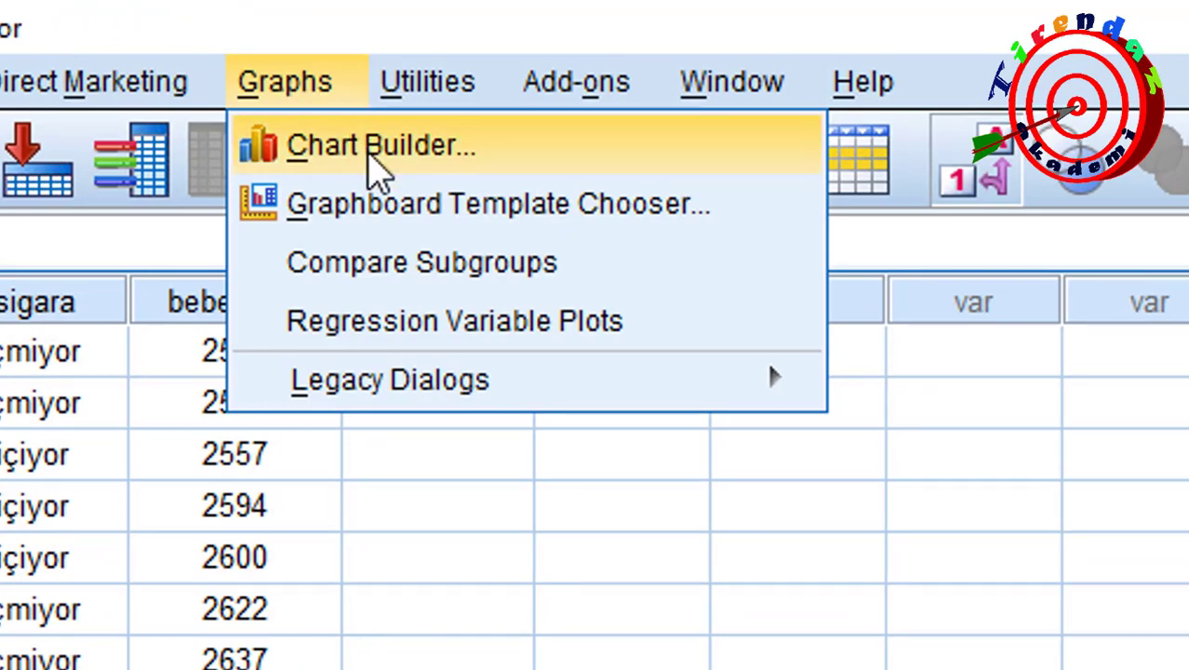
click(374, 151)
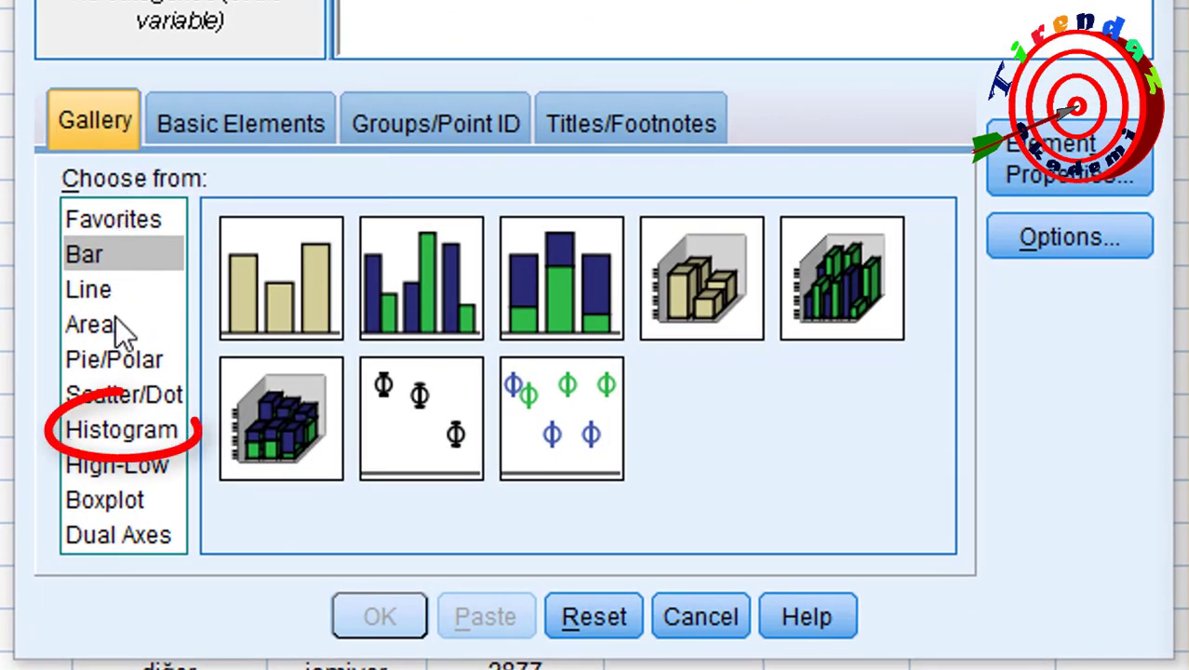
click(106, 431)
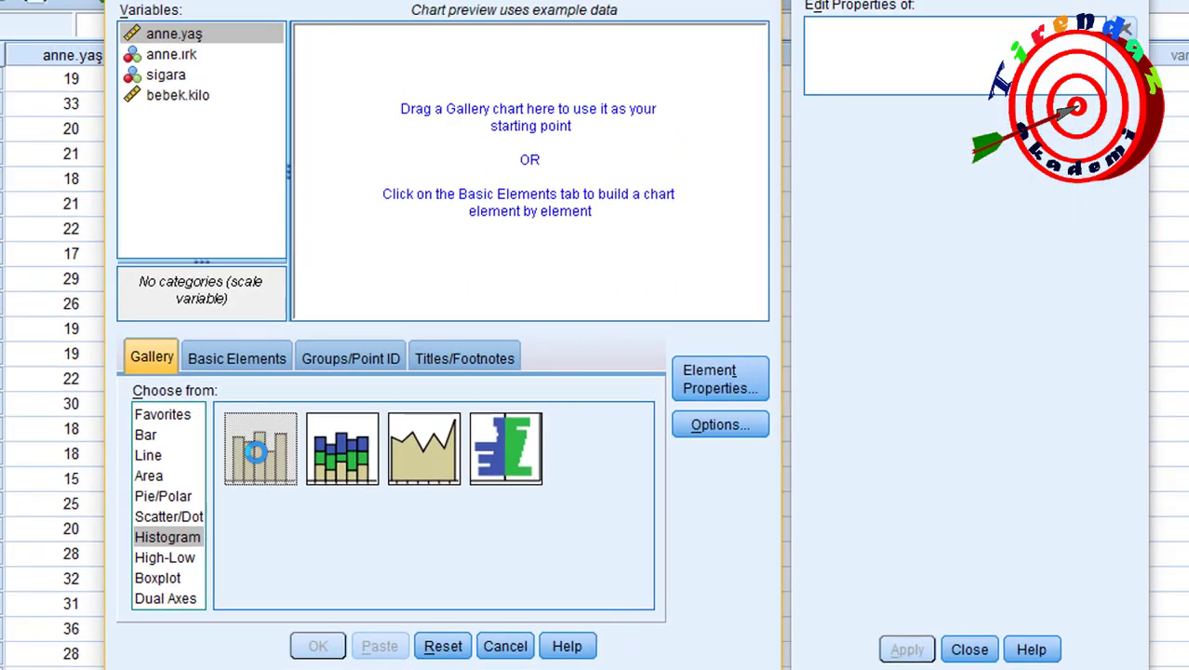
double_click(281, 305)
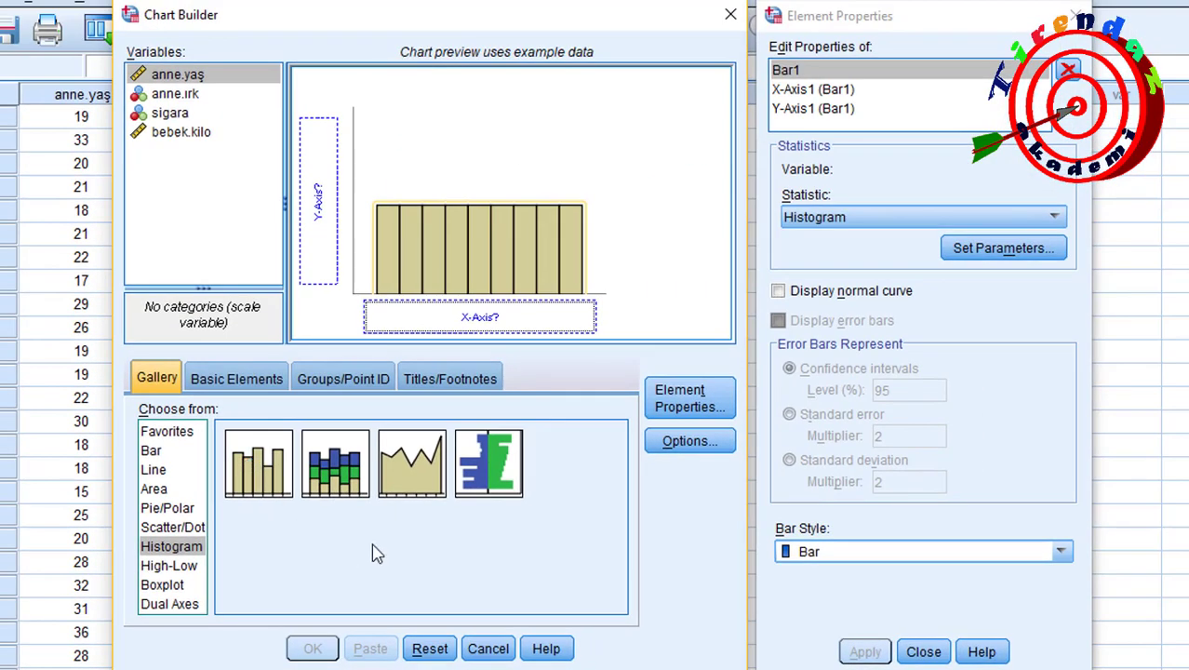
Assign sigara to the histogram's x-axis and generate the chart
click(168, 113)
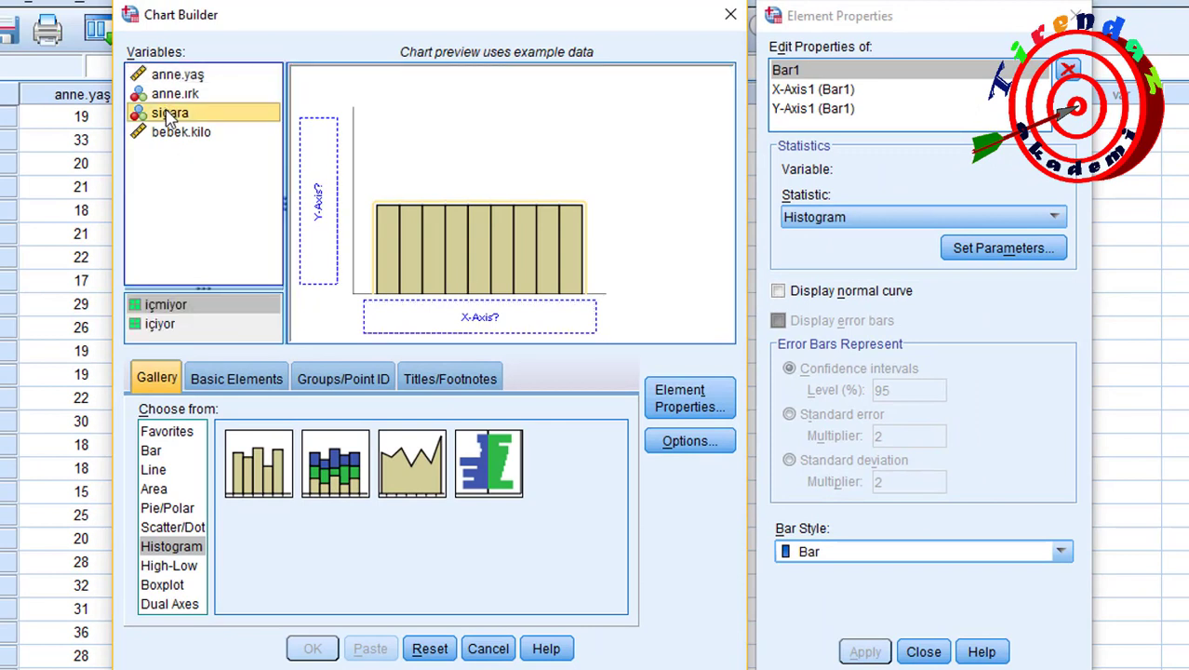
mouse_move(168, 117)
mouse_down()
mouse_move(390, 279)
mouse_move(474, 319)
mouse_up()
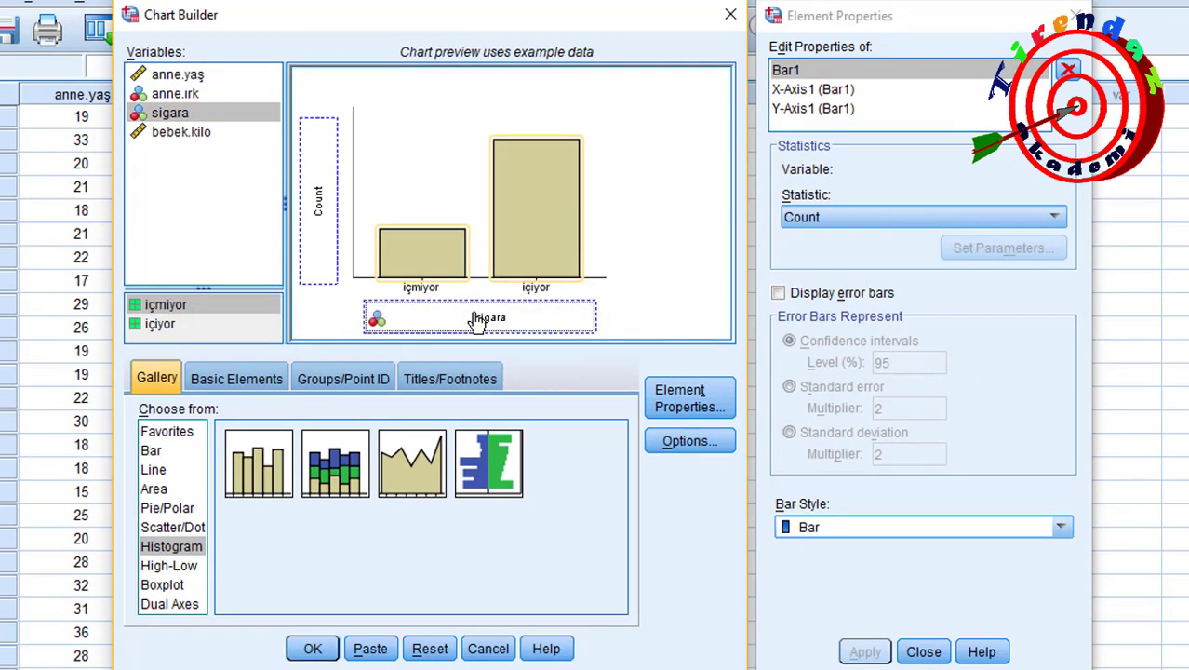
click(314, 651)
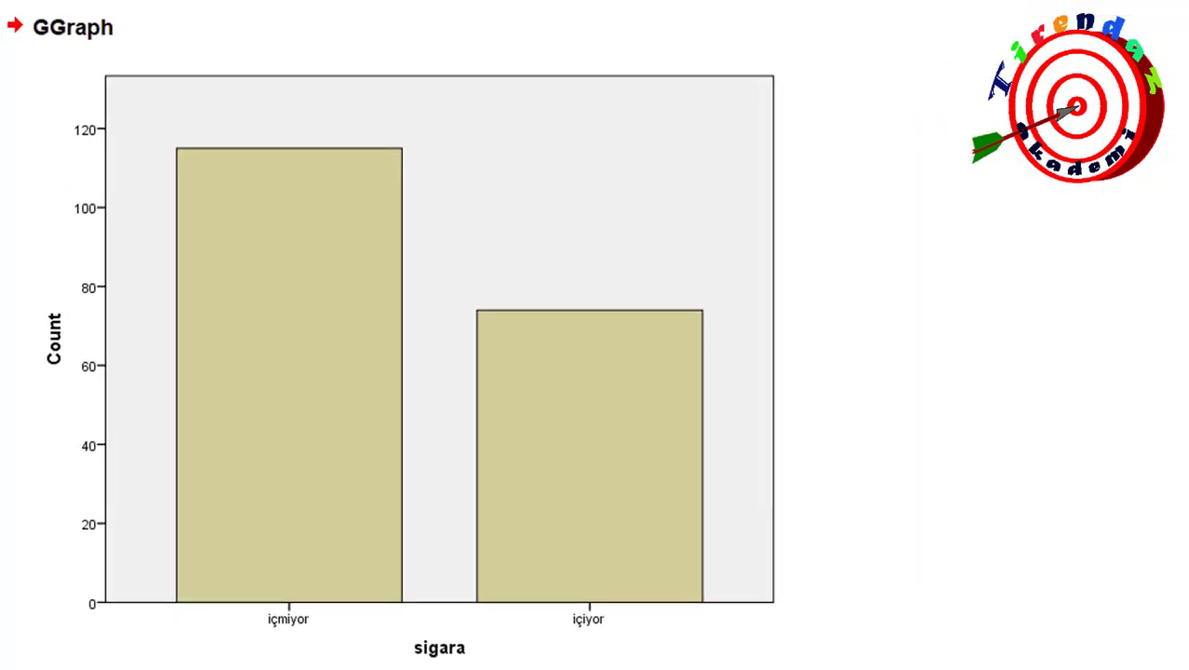
click(409, 589)
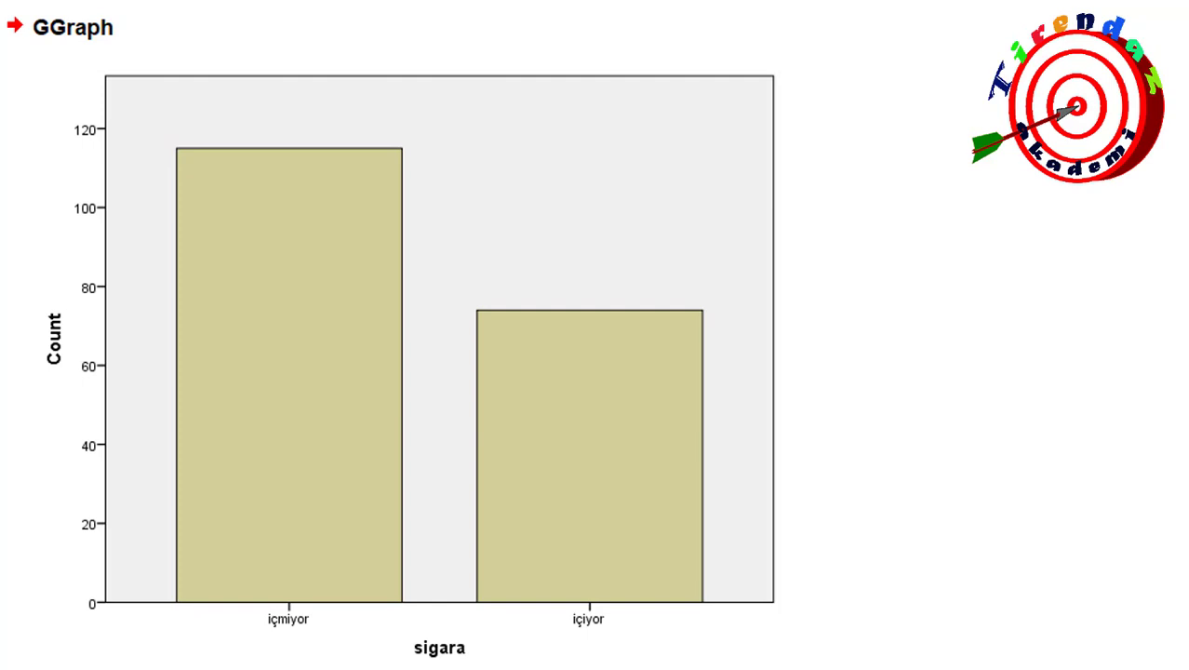
Reopen Chart Builder, change the Bar1 statistic to Percentage, and generate the sigara chart again
click(599, 256)
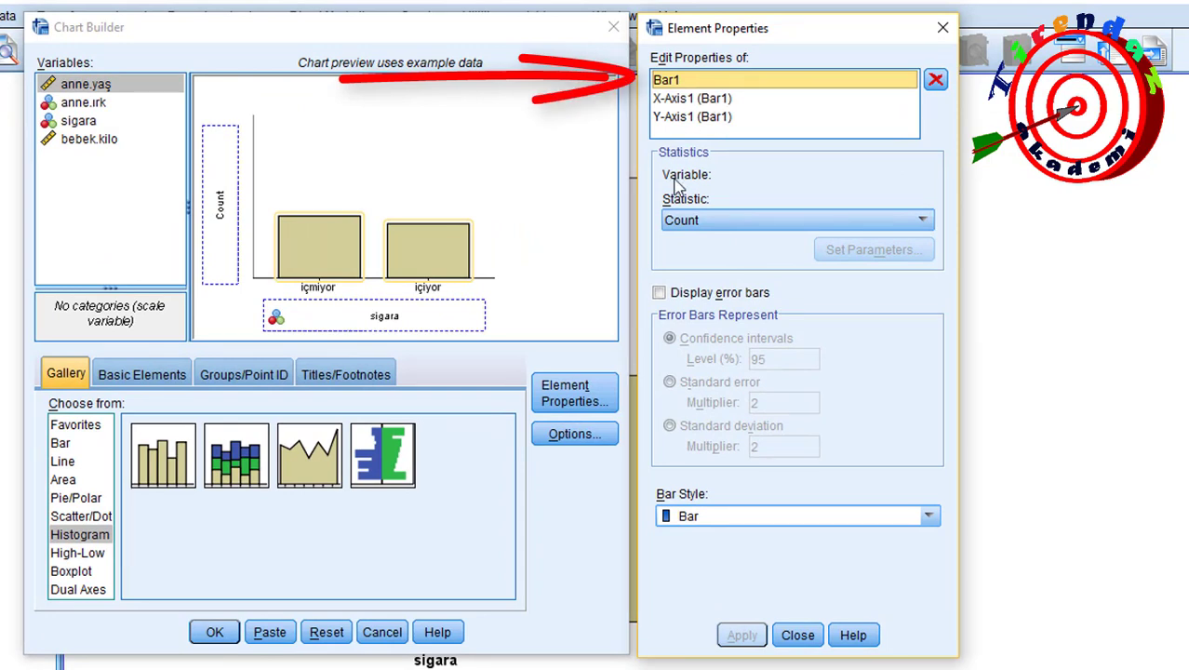
click(730, 224)
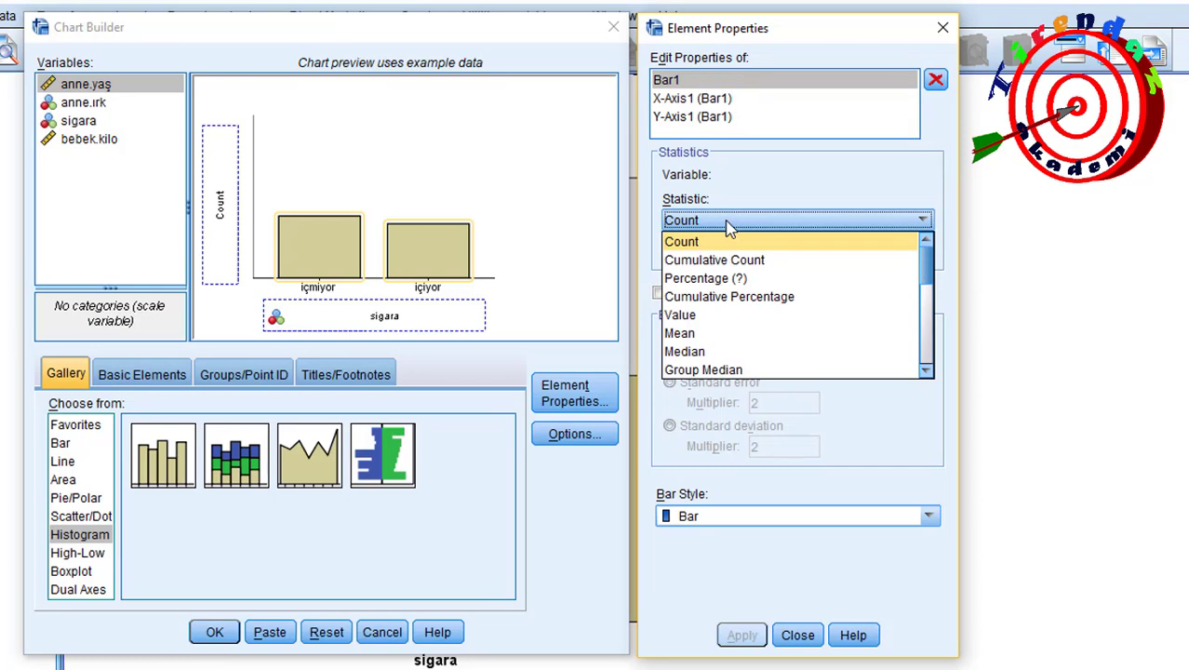
click(716, 279)
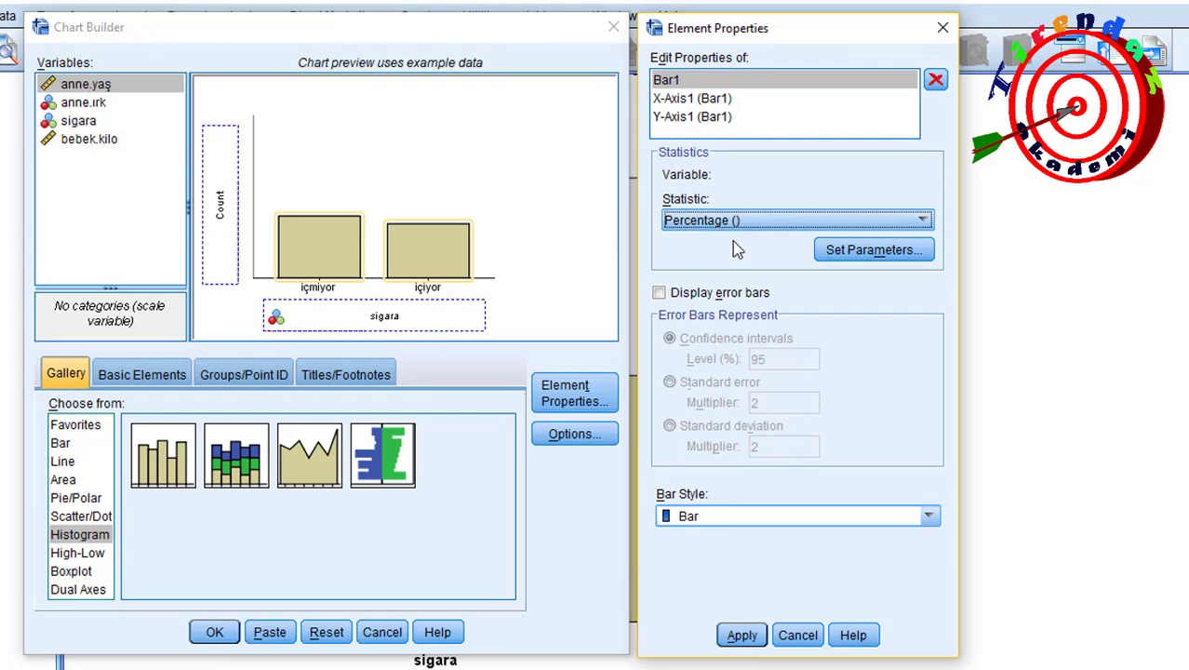
click(212, 632)
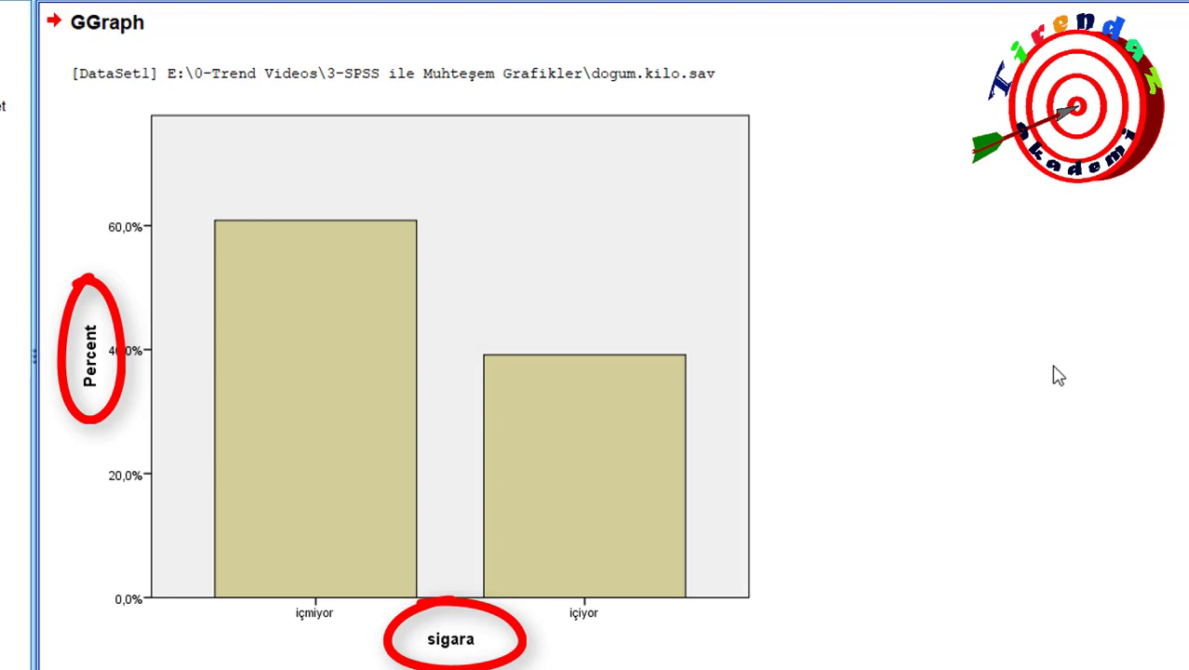
Reopen Chart Builder and examine the bar style options and the x-axis and y-axis properties of the sigara chart
click(430, 223)
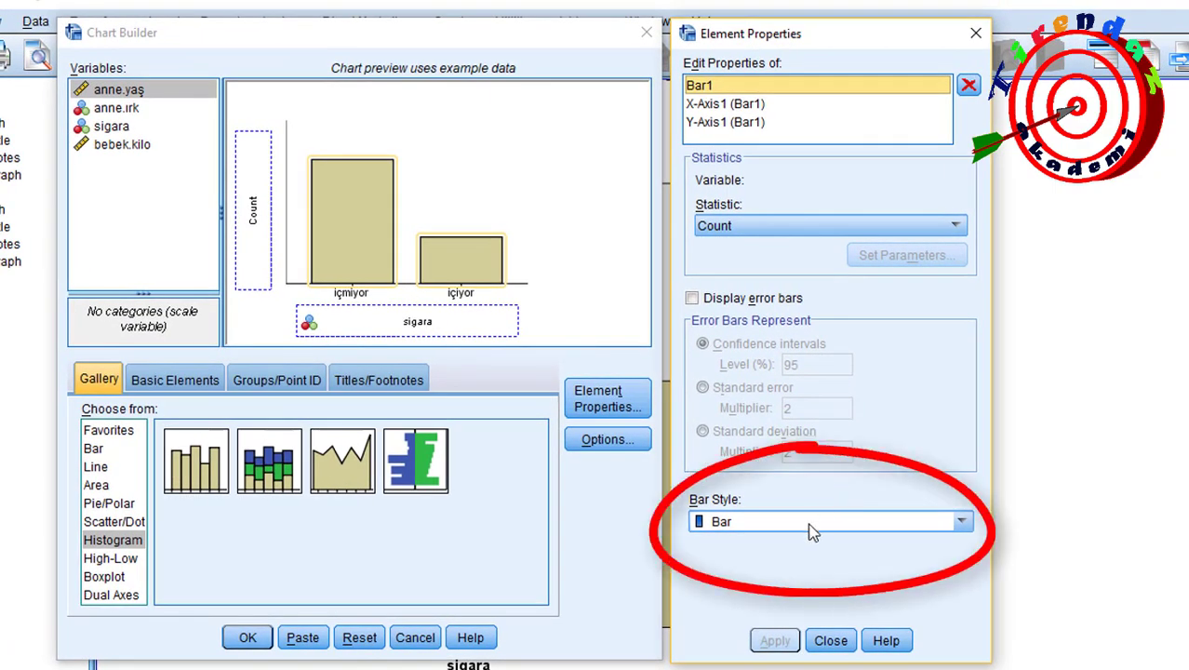
click(812, 522)
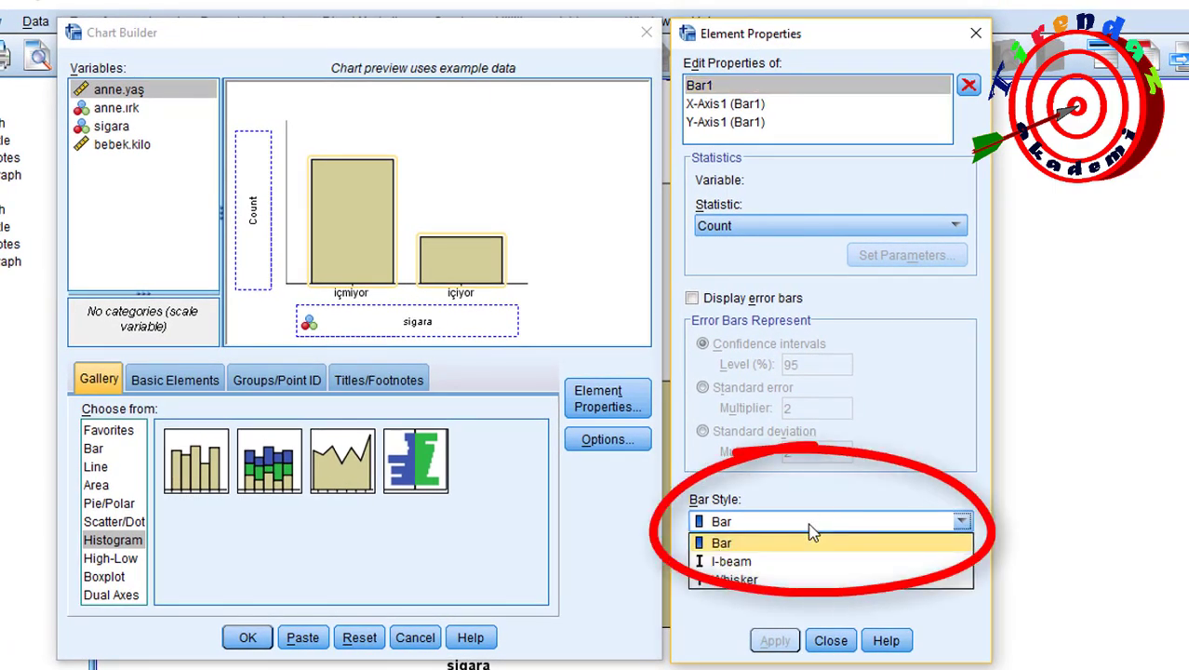
click(725, 104)
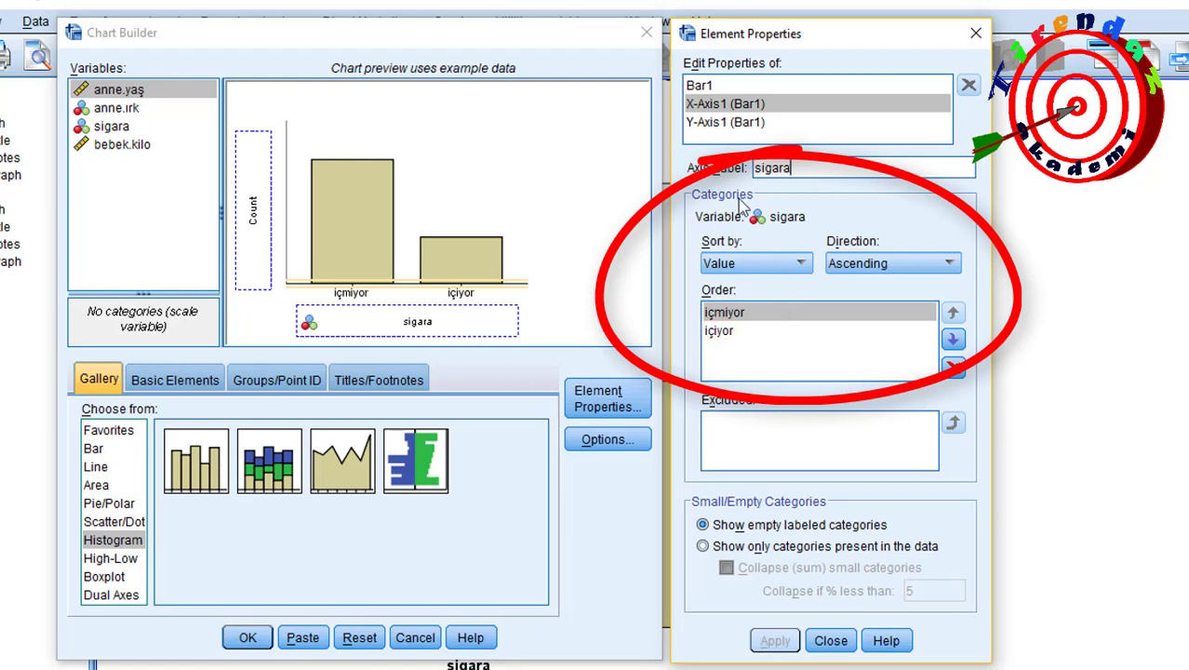
click(726, 122)
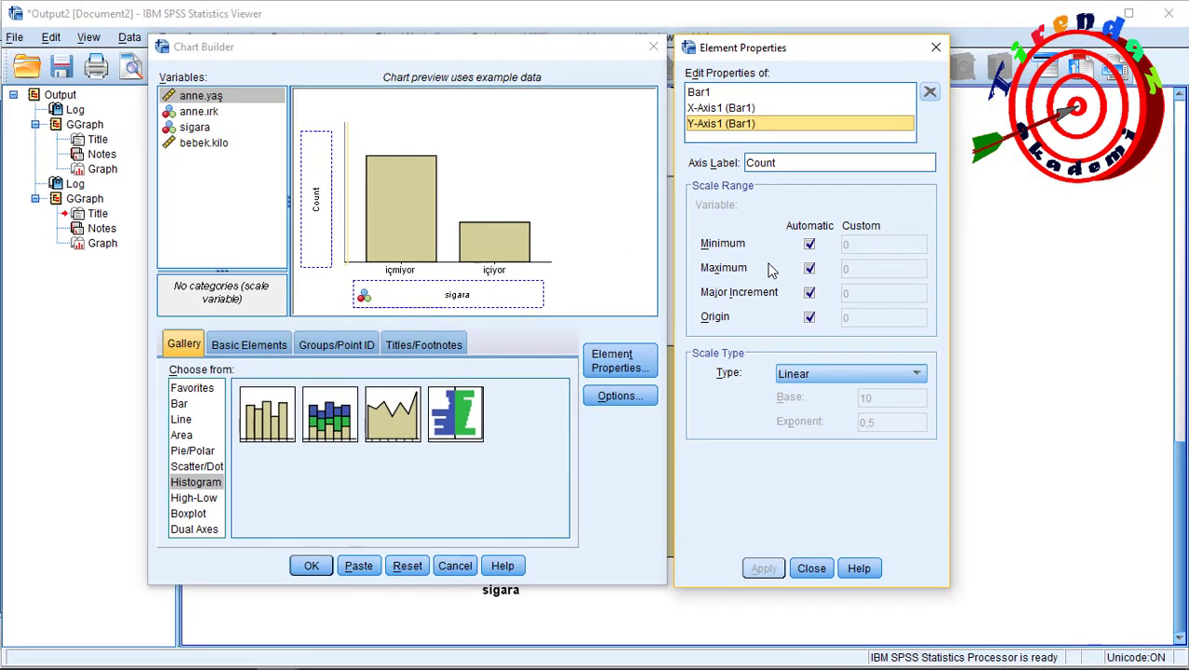
Switch to a stacked histogram with sigara on the x-axis and anne.ırk as the stack colour variable
click(395, 467)
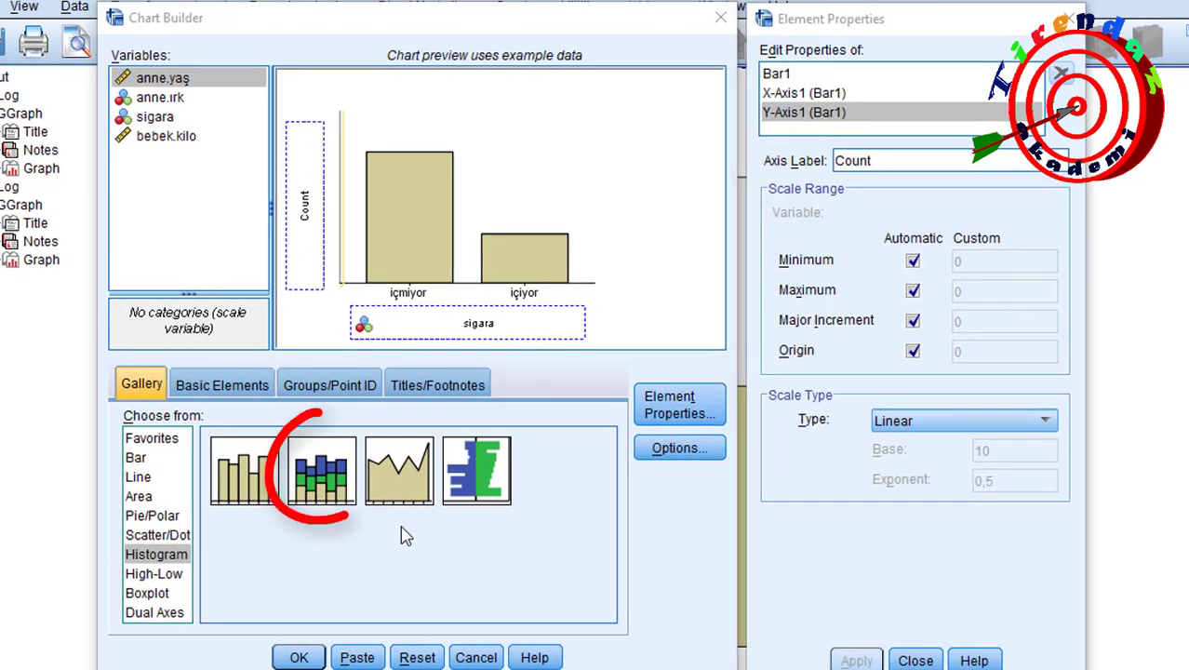
double_click(318, 473)
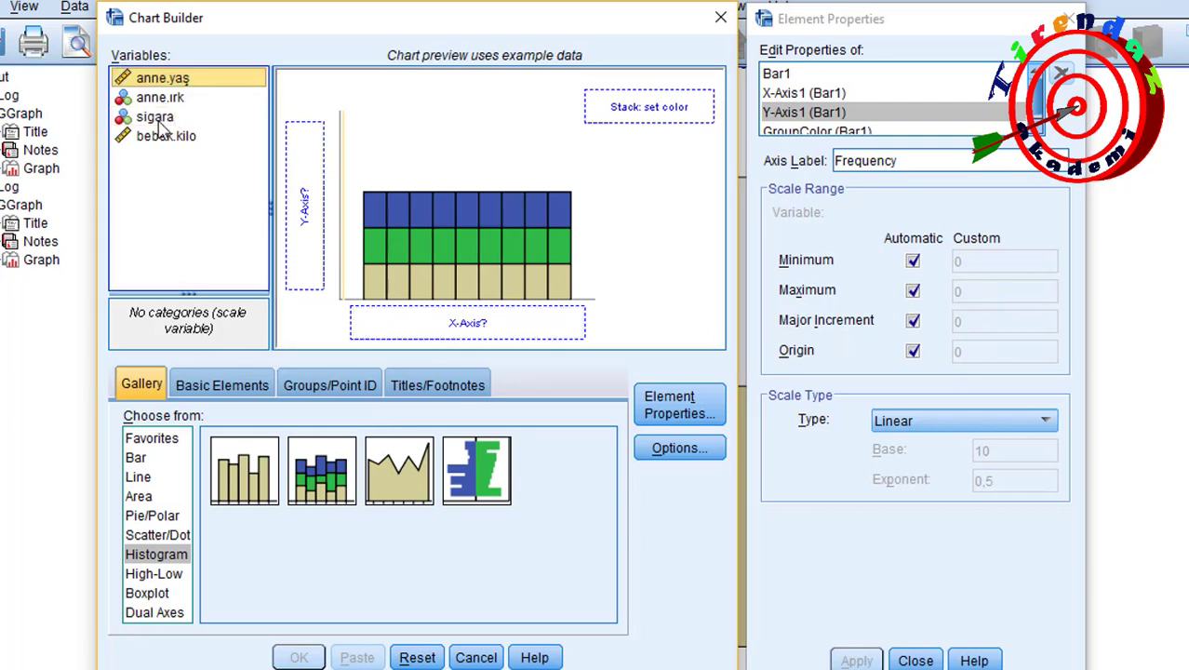
drag(158, 121, 447, 323)
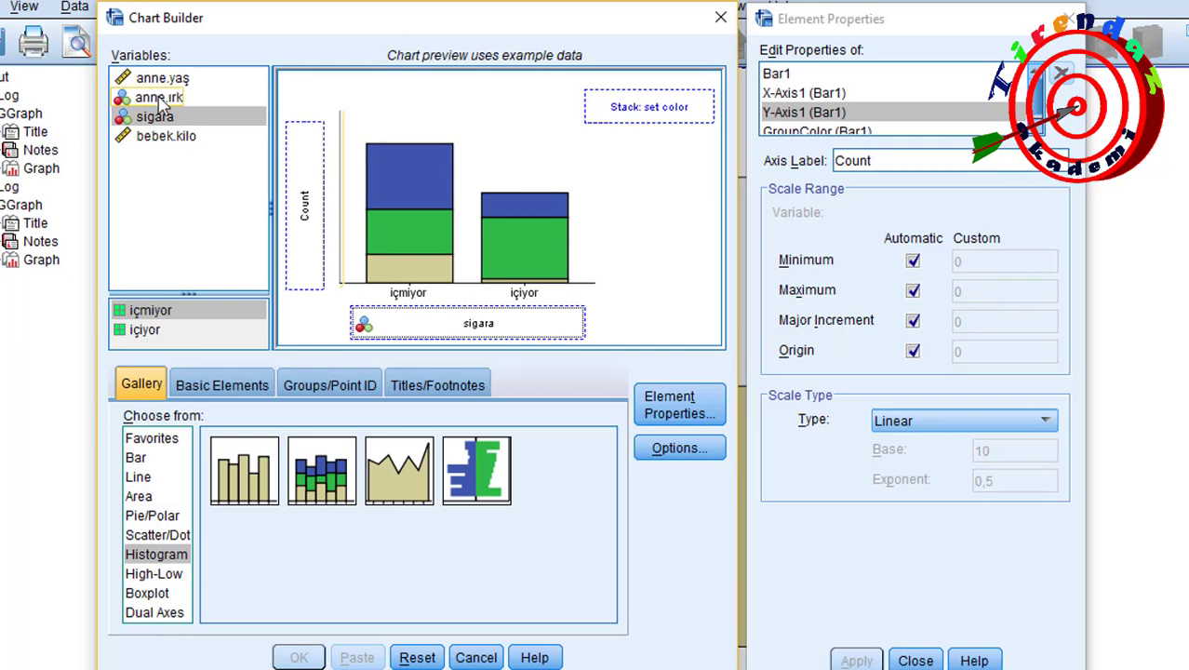
drag(163, 104, 642, 109)
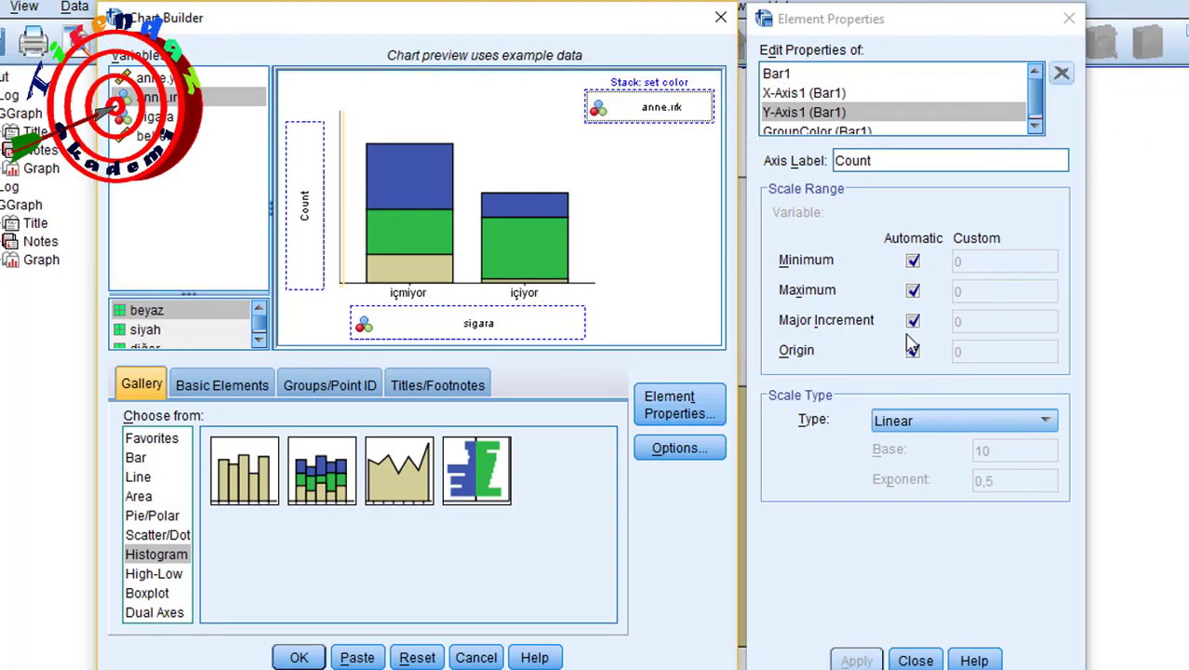
Set the GroupColor legend label to "anne ırk", apply it, and generate the stacked chart
click(822, 132)
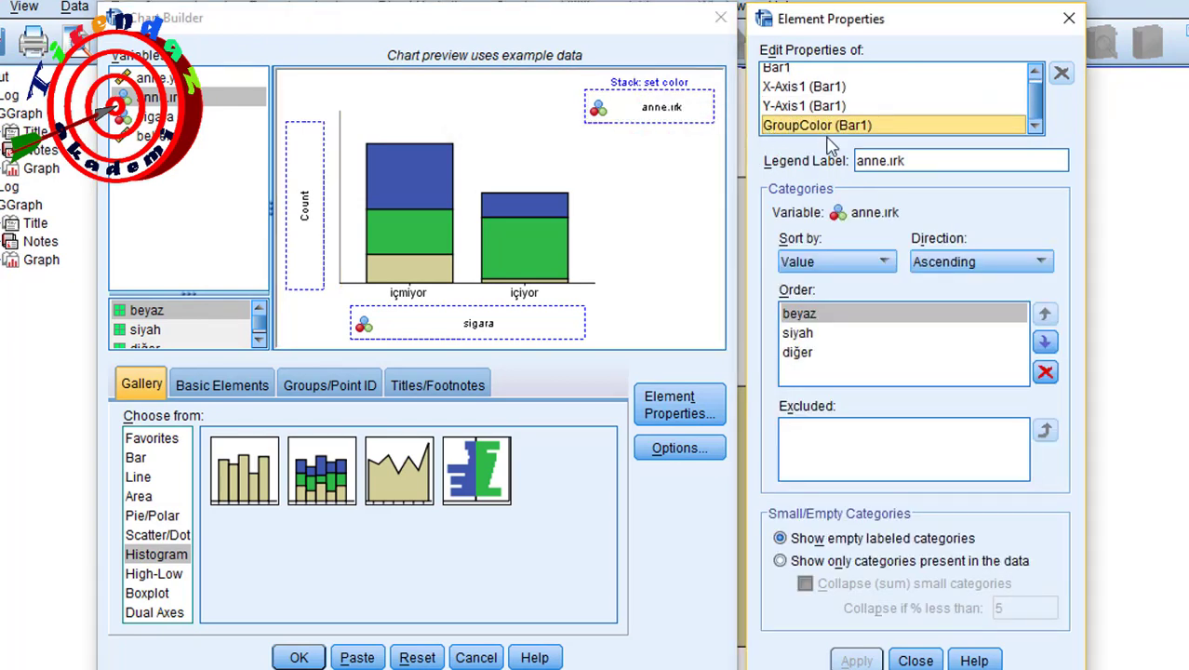
click(912, 160)
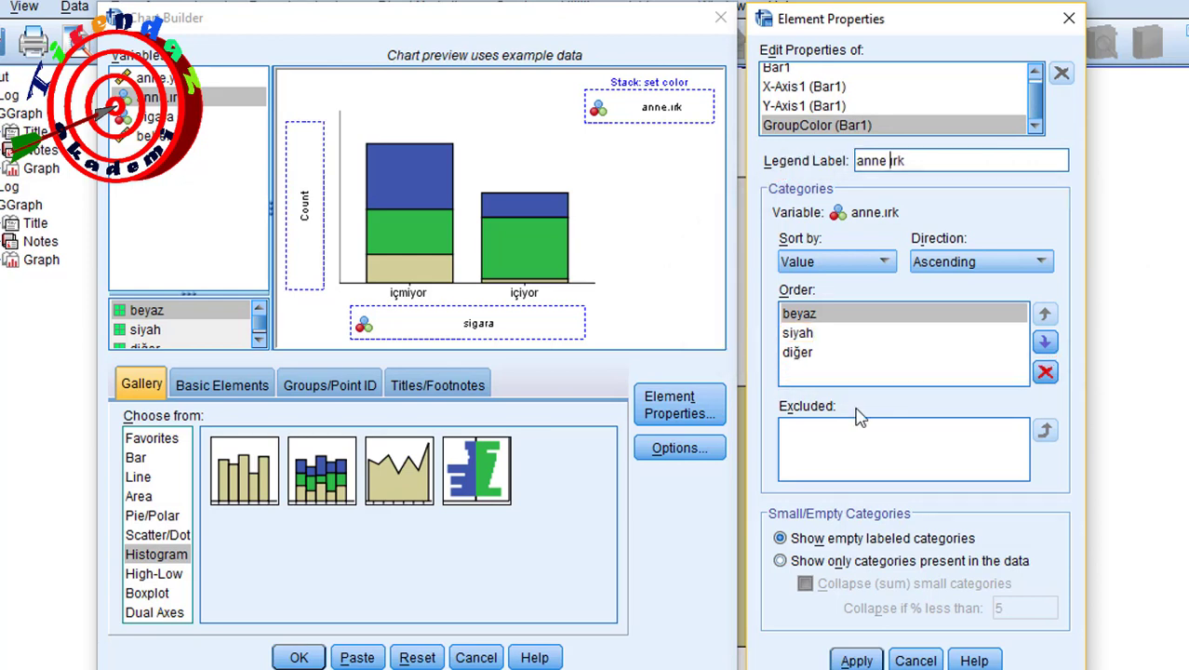
click(855, 658)
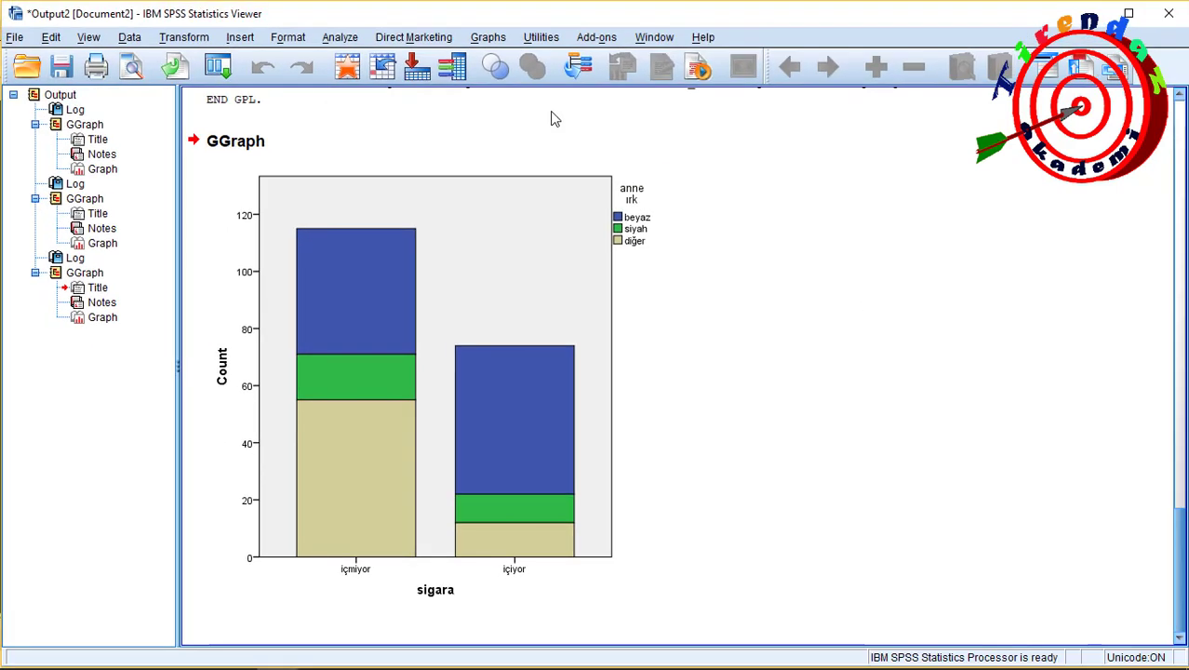
Build a Frequency Polygon in Chart Builder with anne.ırk on the x-axis and generate the chart
click(488, 39)
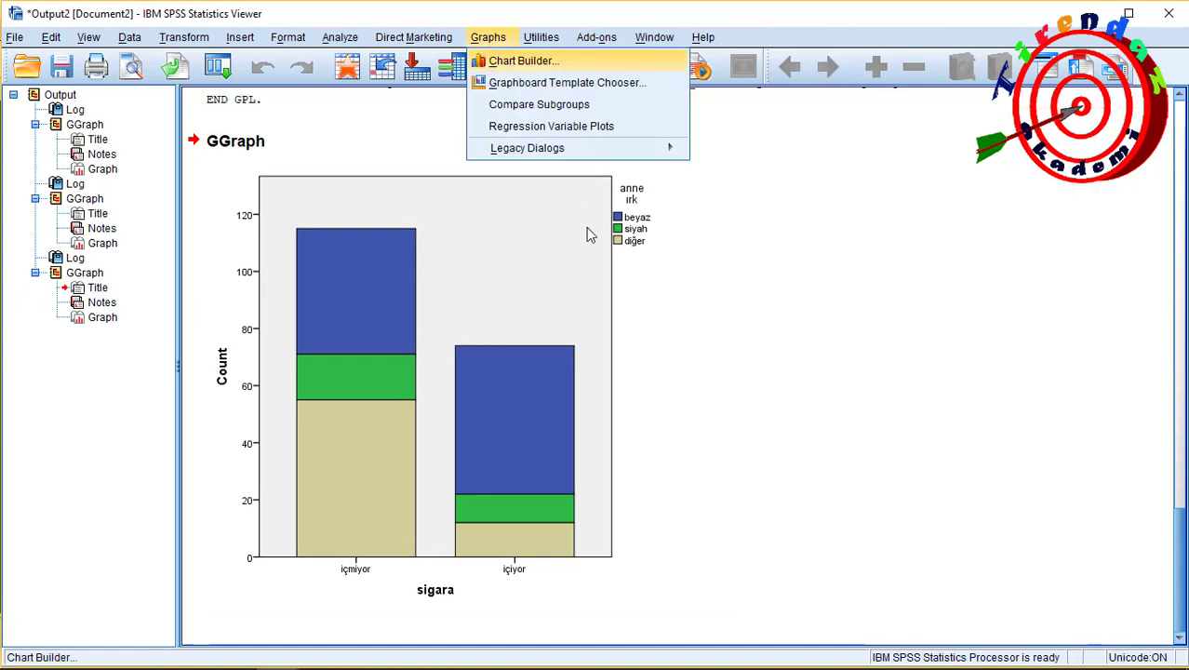
key(Return)
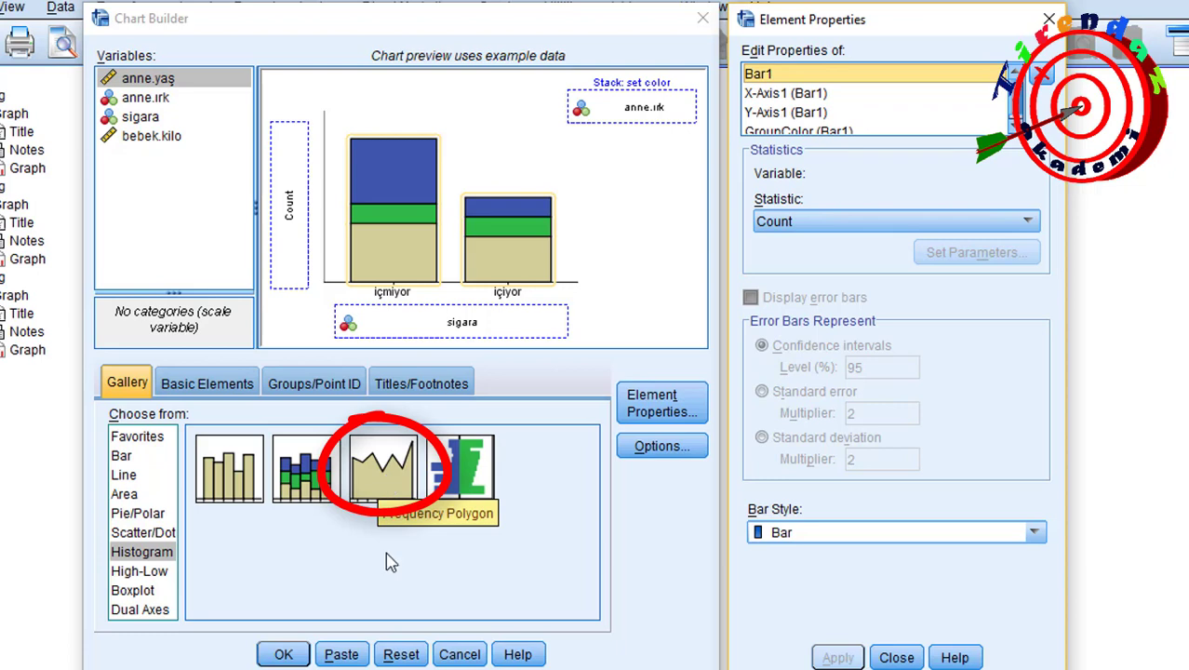
double_click(391, 500)
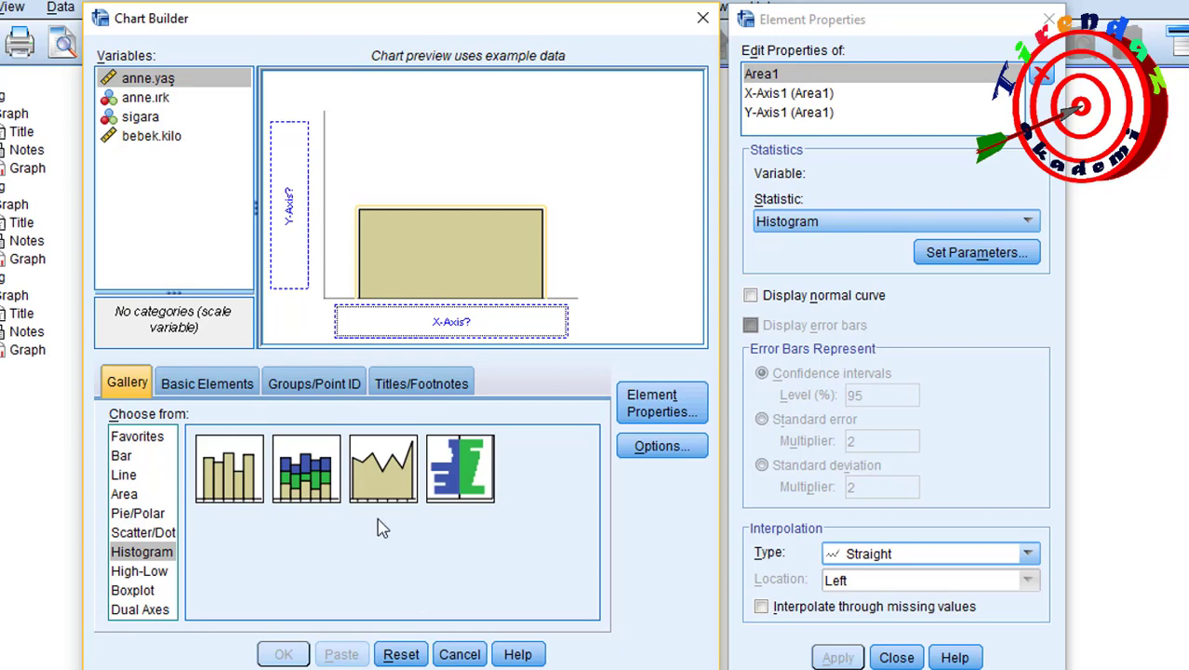
click(145, 114)
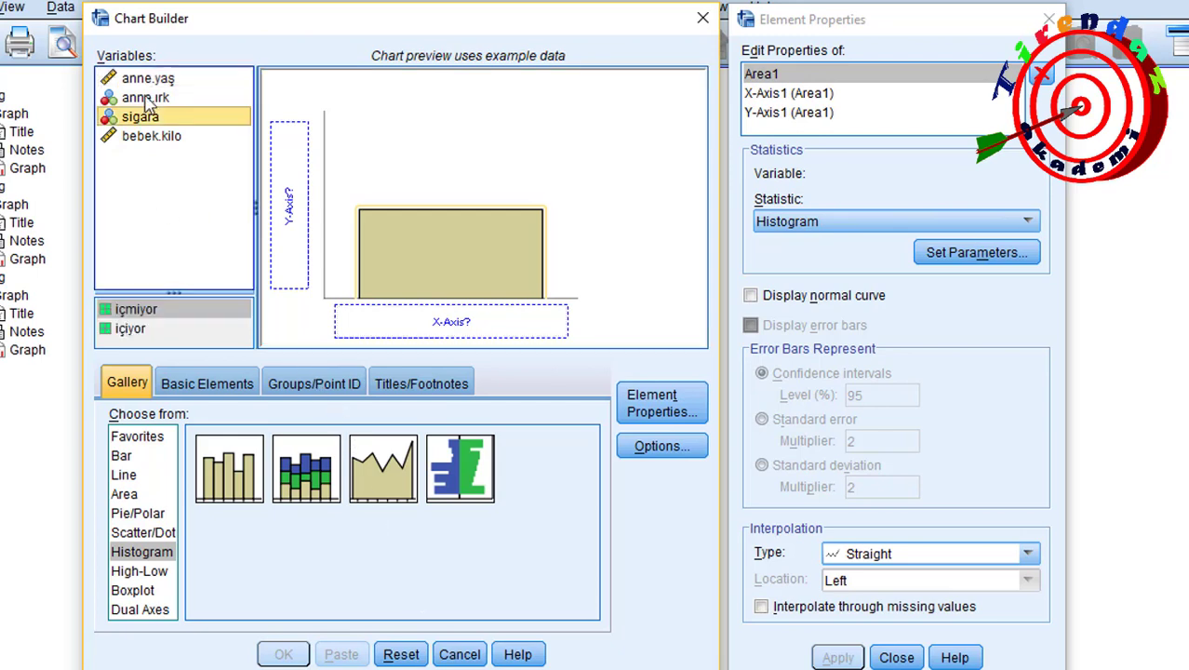
drag(149, 98, 423, 333)
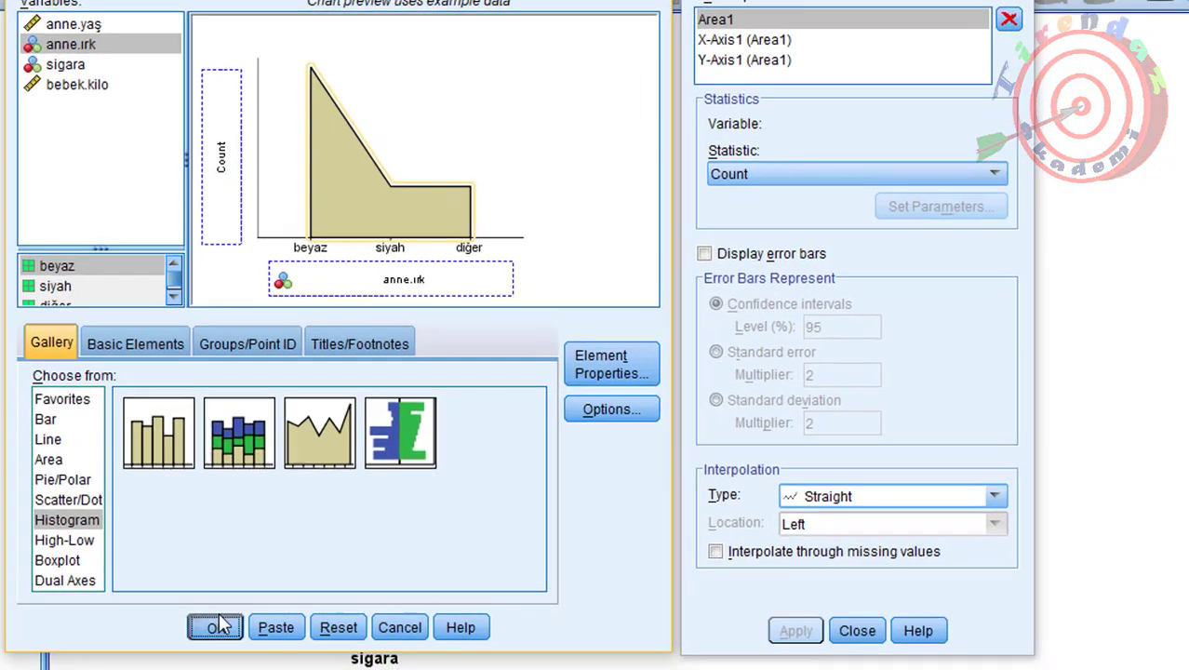
click(283, 654)
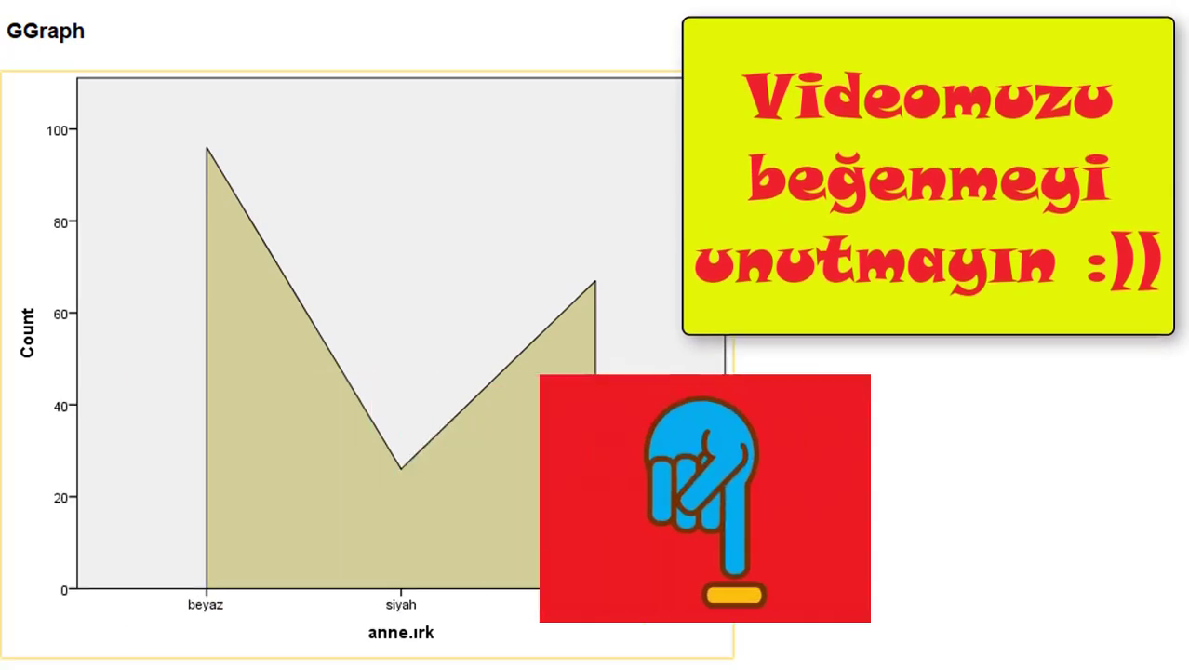
click(788, 565)
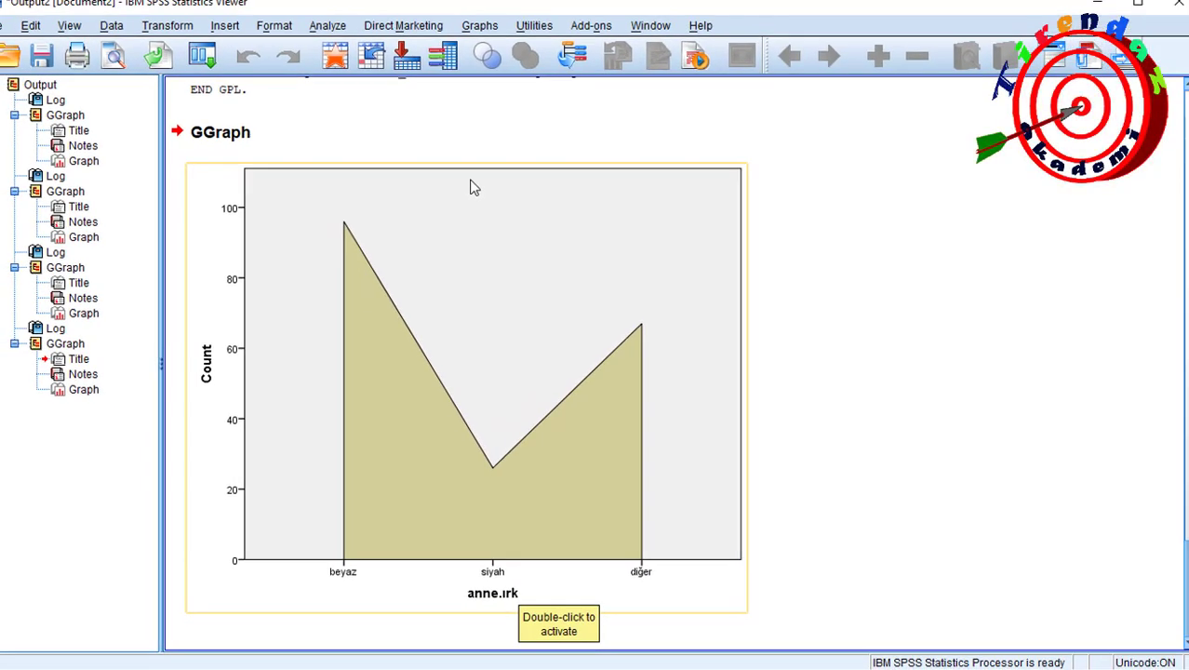
Set up a population pyramid in Chart Builder with bebek.kilo as the distribution variable and sigara as the split variable
click(487, 37)
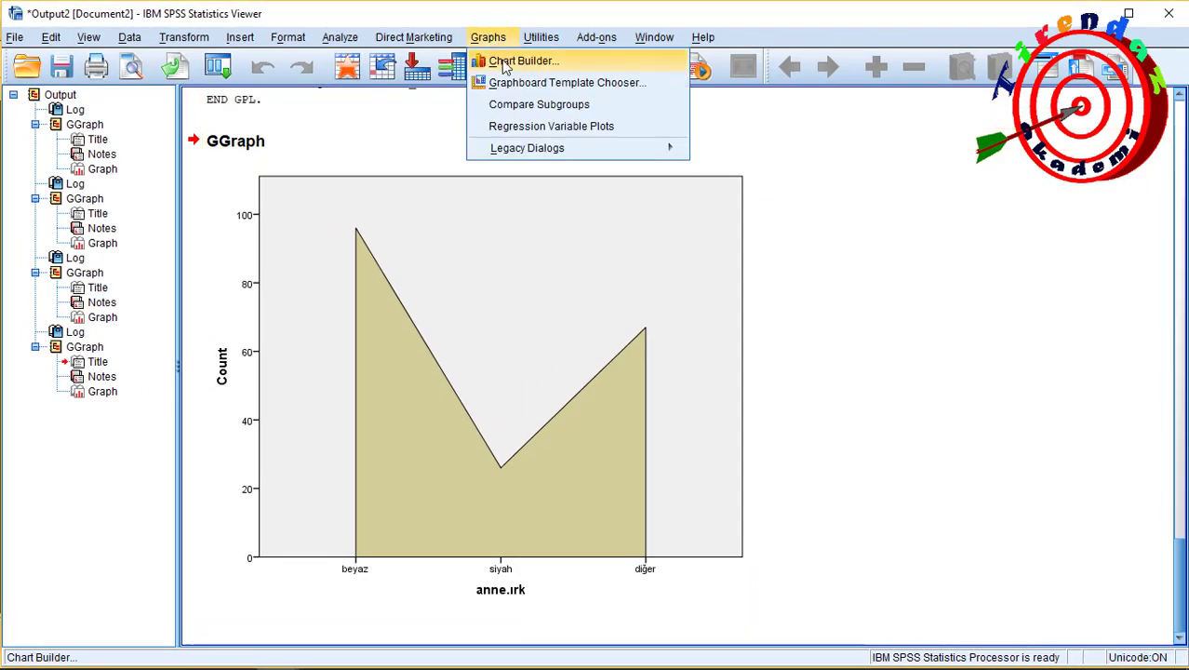
click(507, 60)
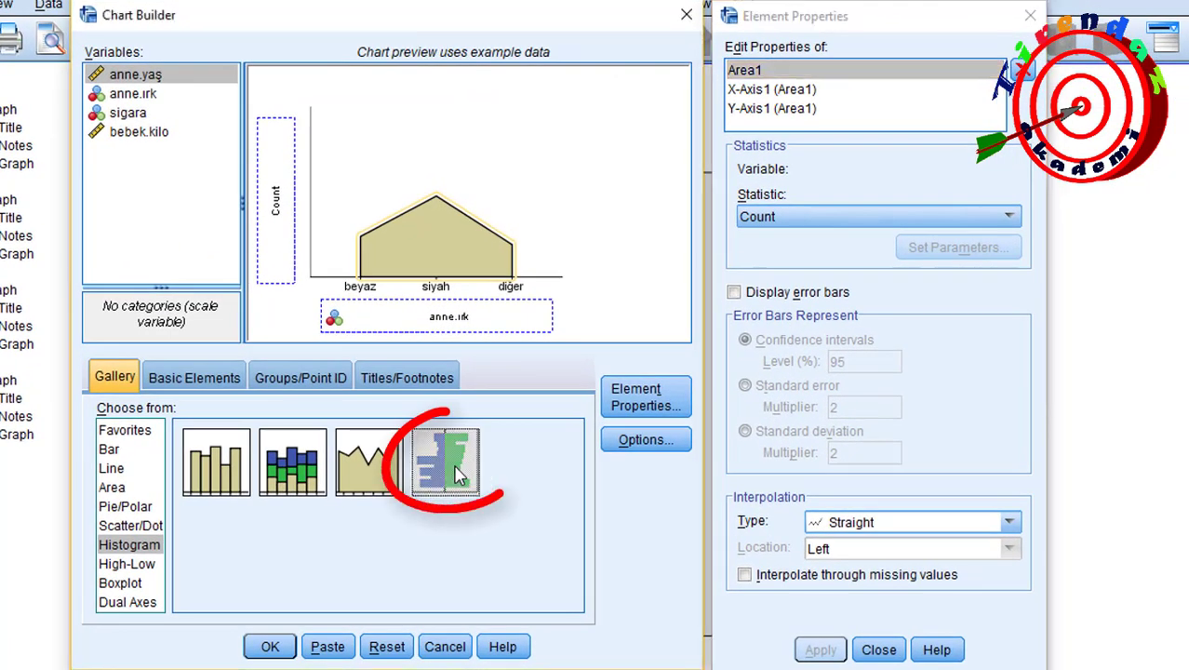
double_click(461, 420)
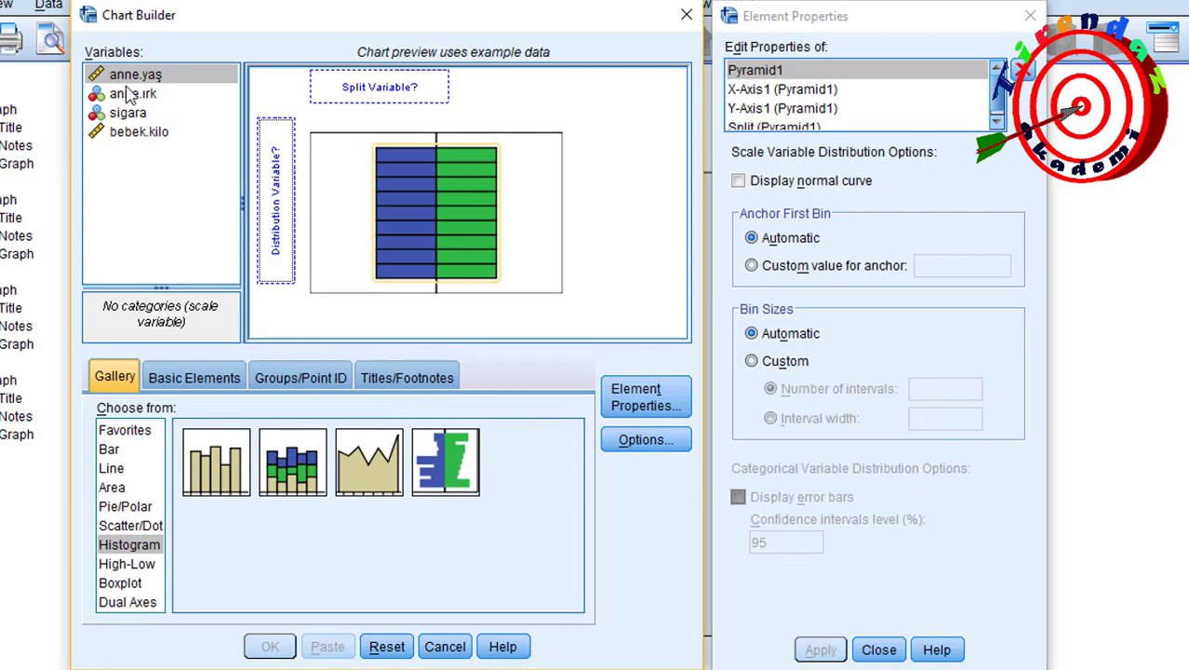
mouse_move(139, 132)
mouse_down()
mouse_move(266, 195)
mouse_move(281, 227)
mouse_up()
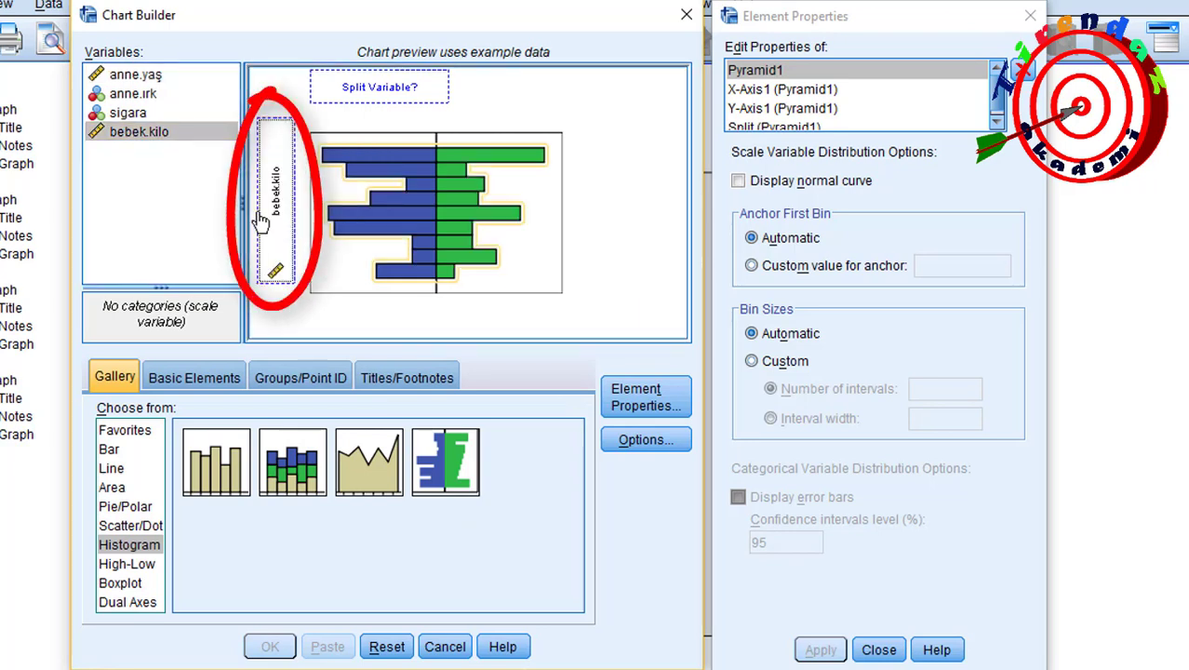
mouse_move(133, 116)
mouse_down()
mouse_move(314, 117)
mouse_move(371, 94)
mouse_up()
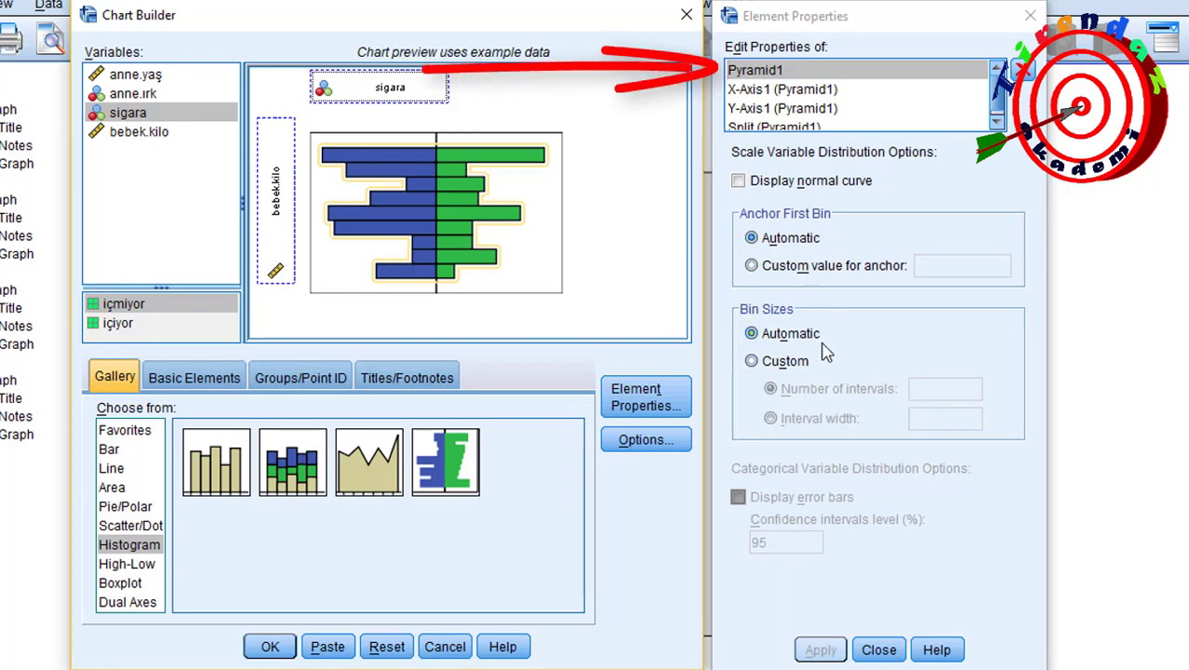
Give the population pyramid custom bin sizes with 10 intervals, apply the setting, and generate the chart
click(754, 366)
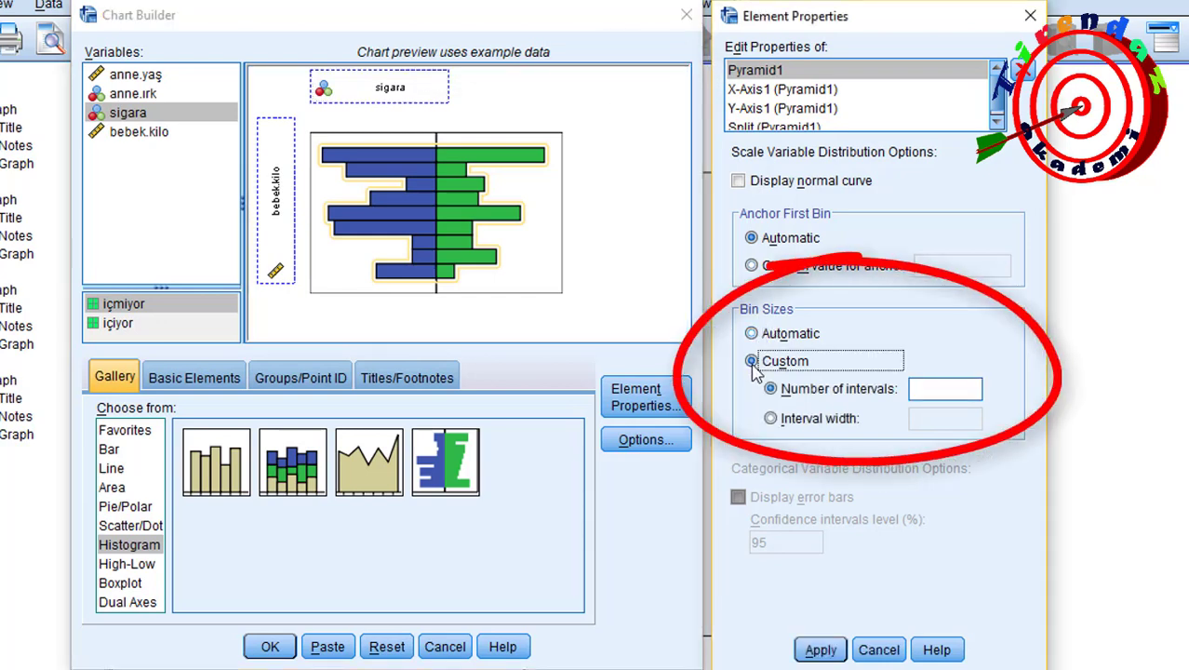
click(928, 394)
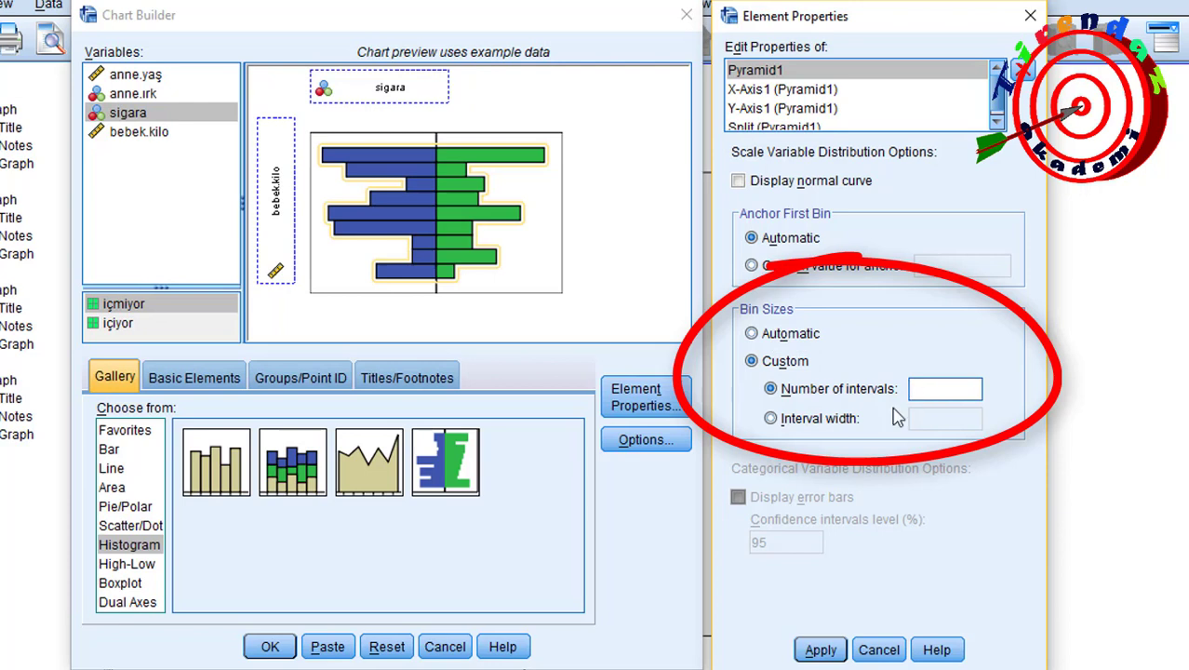
click(771, 419)
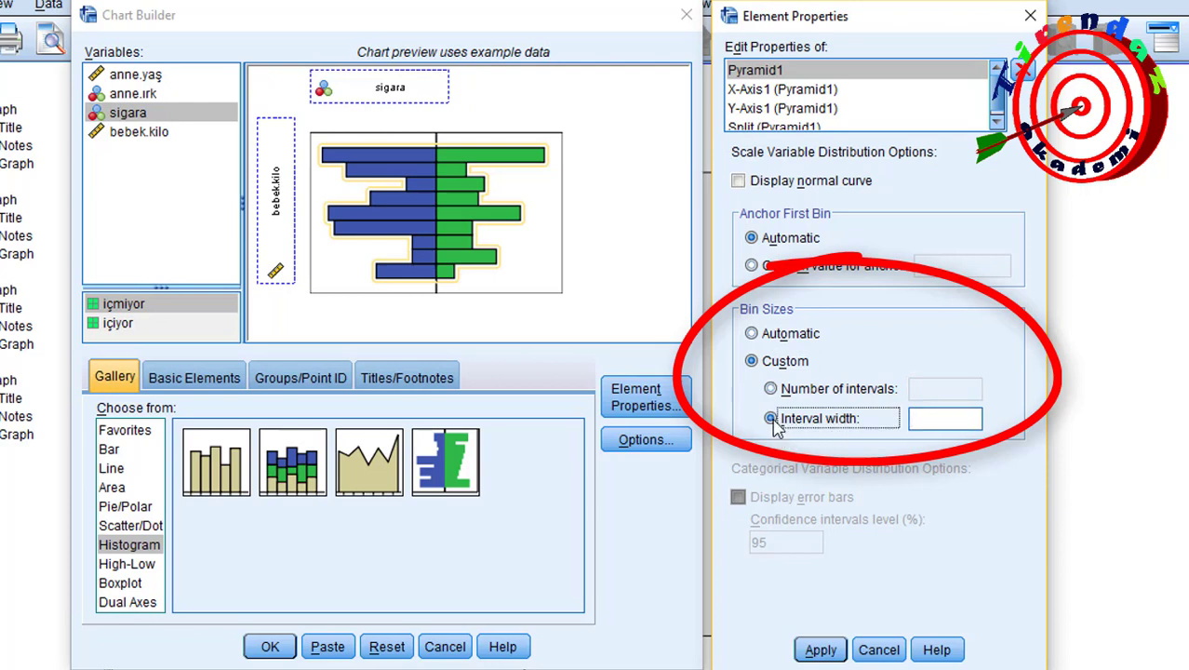
key(Up)
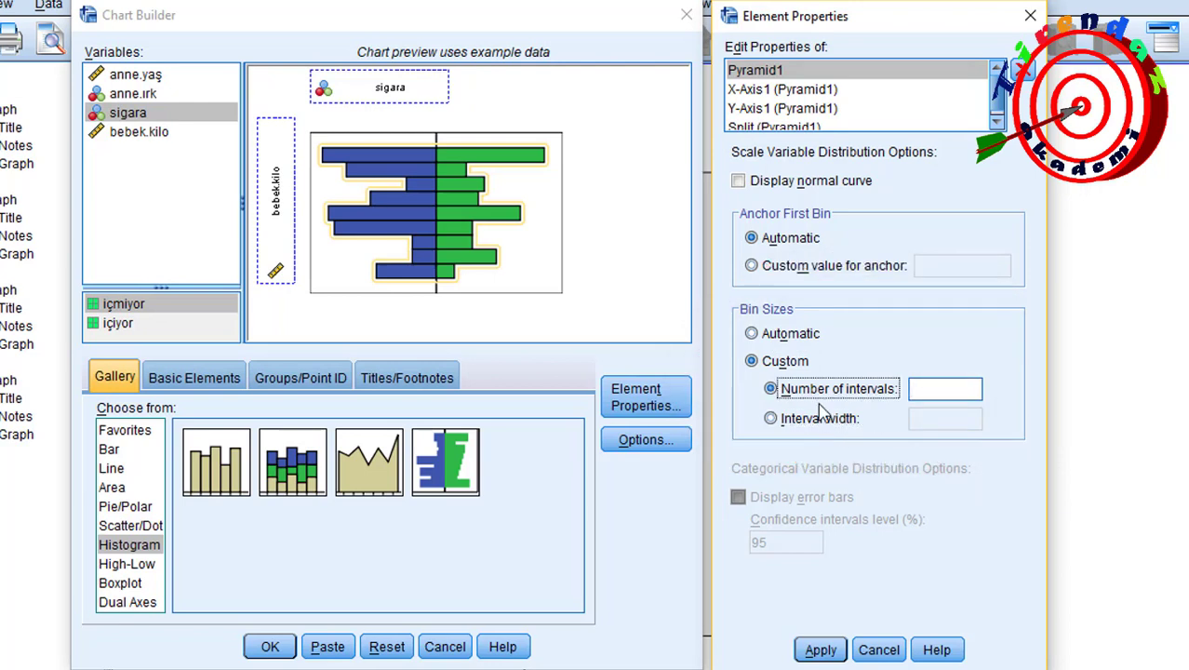
click(944, 390)
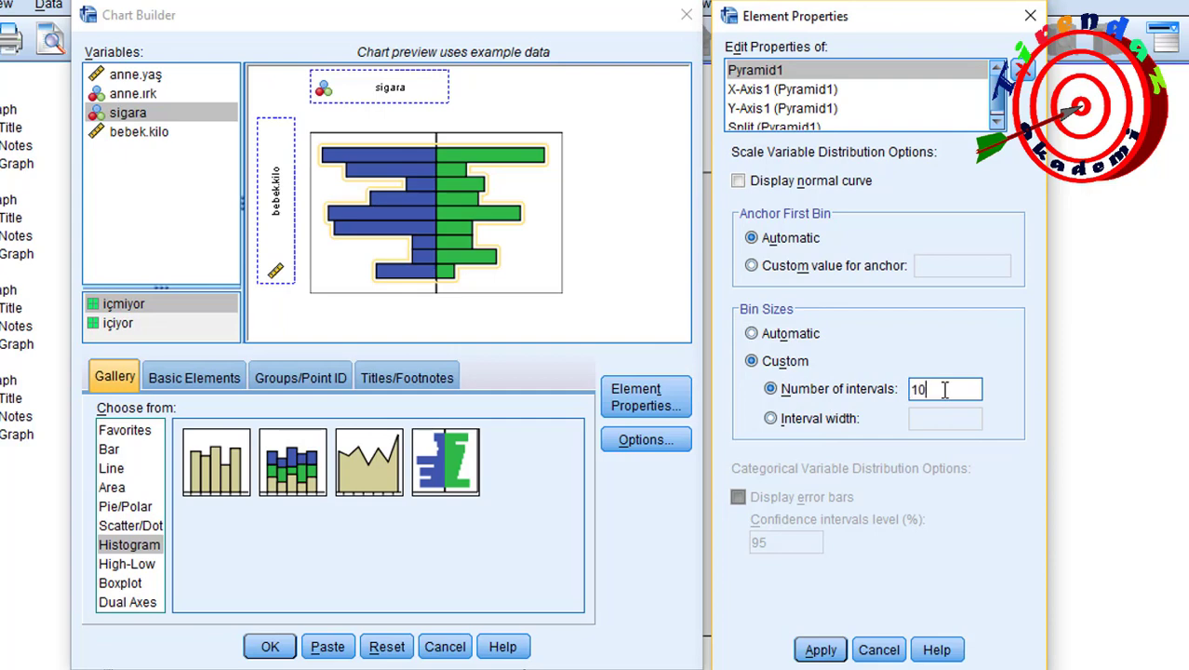
click(821, 650)
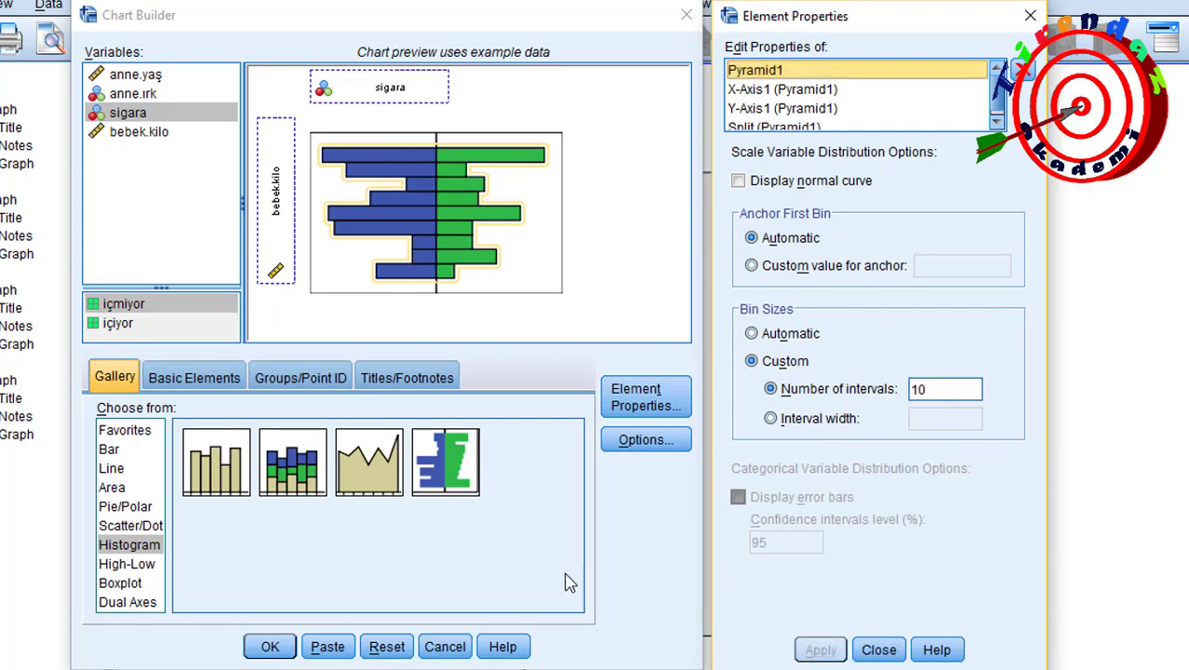
click(270, 647)
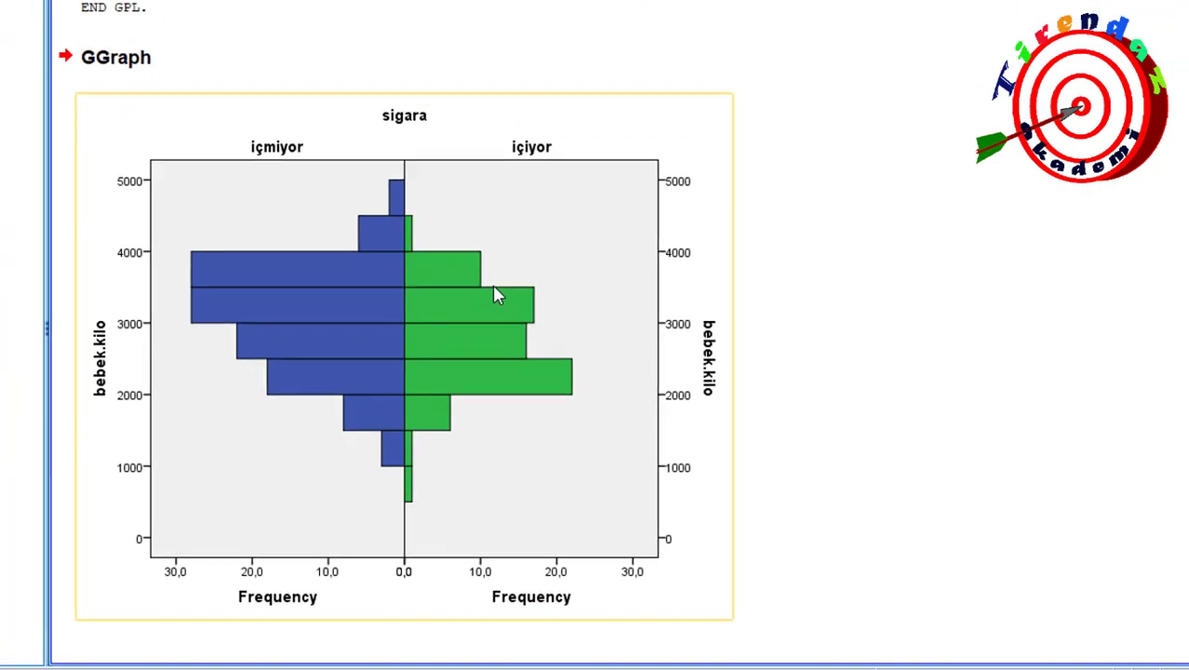
click(722, 398)
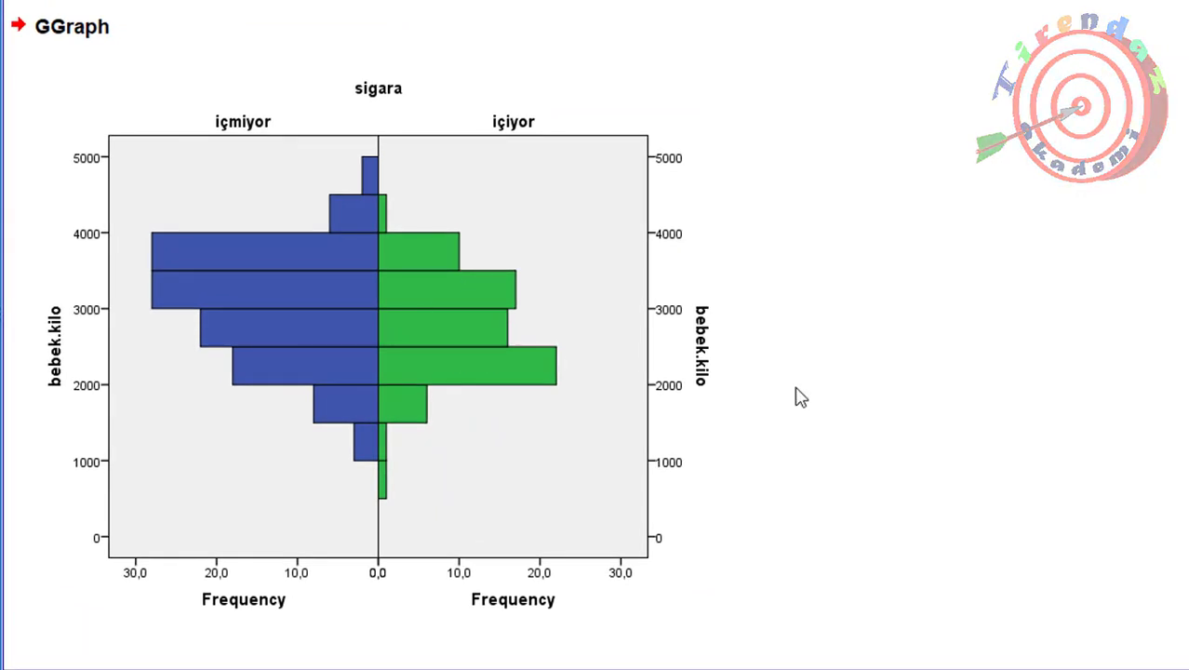